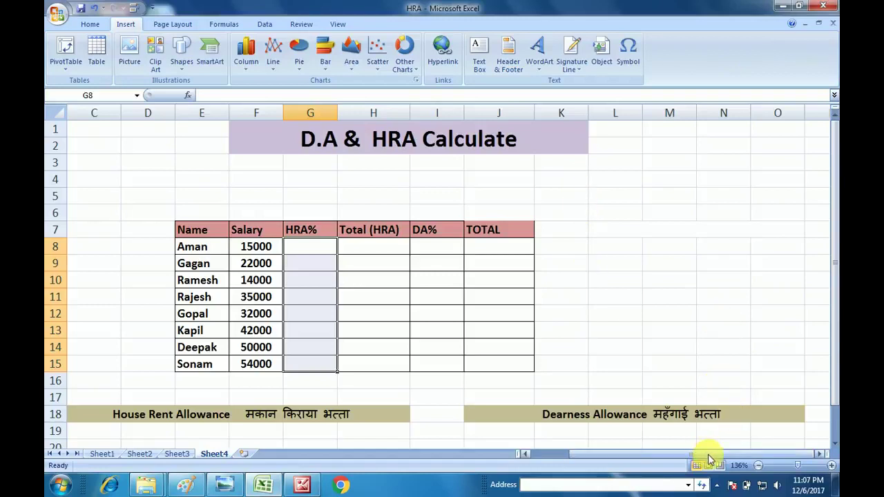
Highlight the employee names and their salary figures to review the table.
{"action": "left_click", "coordinate": [634, 297]}
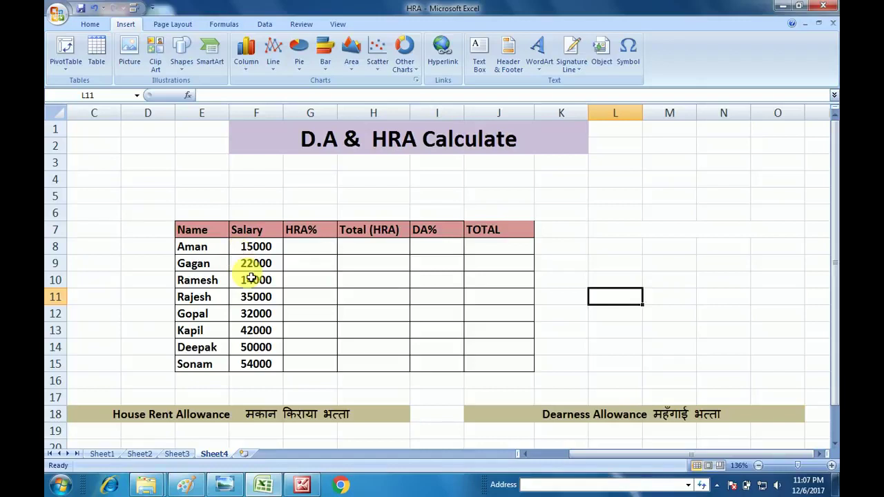
{"action": "left_click_drag", "start_coordinate": [215, 248], "coordinate": [202, 381]}
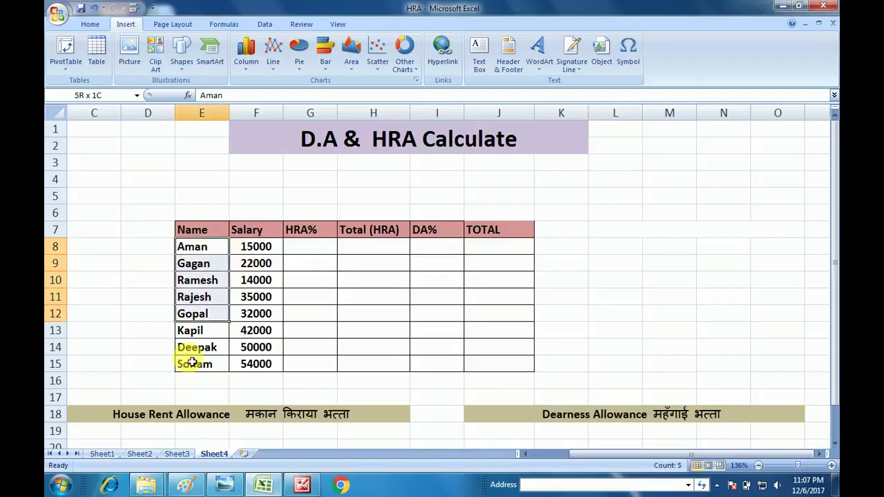
{"action": "left_click_drag", "start_coordinate": [256, 247], "coordinate": [254, 366]}
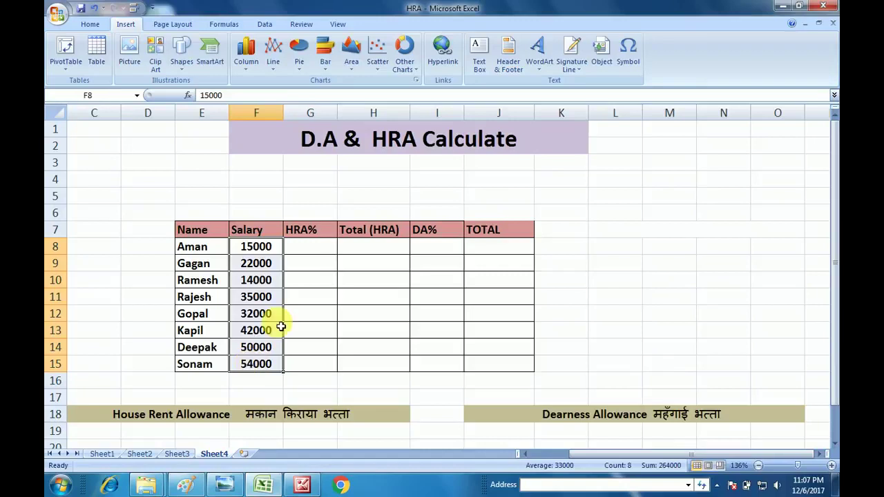
Enter 20% in Aman's HRA% cell G8 and fill it down to Sonam in G15.
{"action": "left_click", "coordinate": [257, 247]}
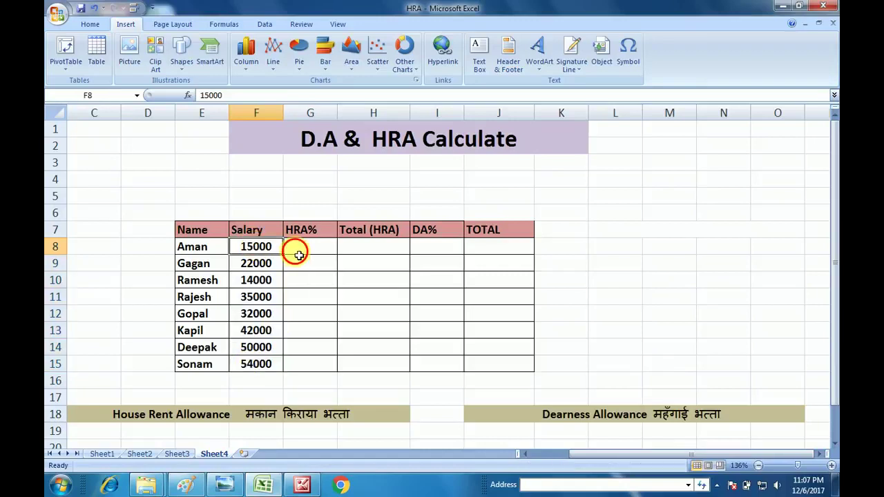
{"action": "left_click", "coordinate": [299, 256]}
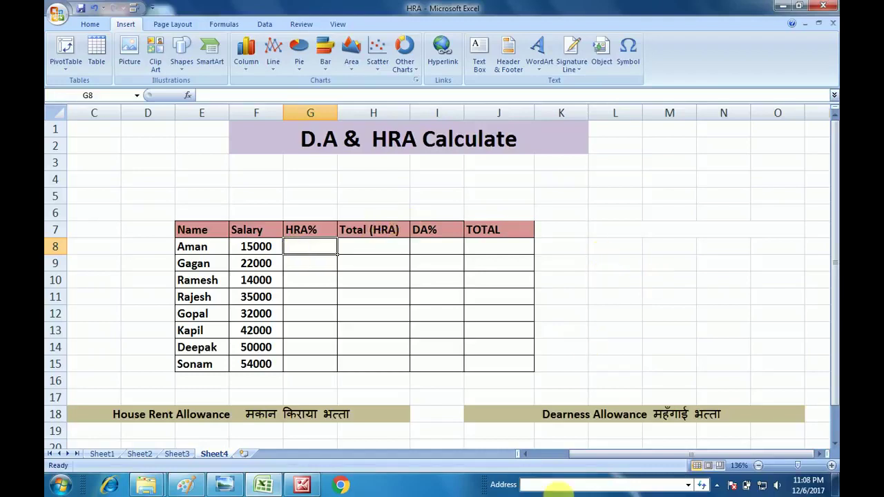
{"action": "type", "text": "2%"}
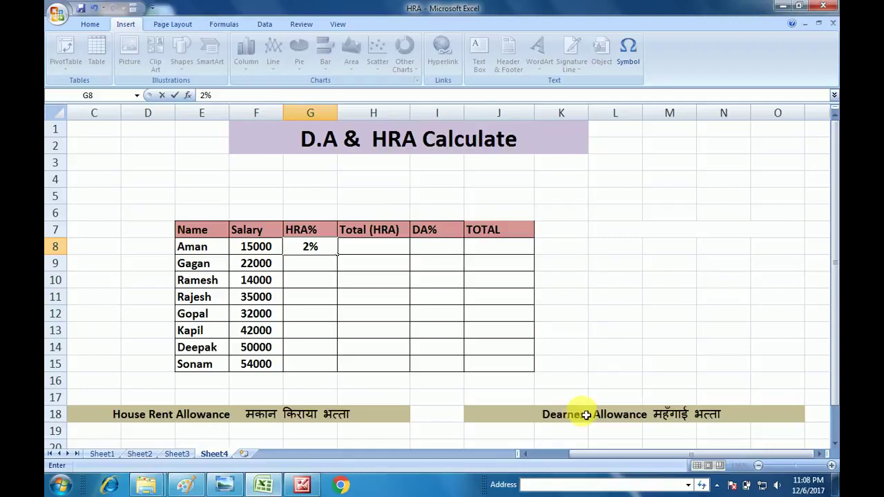
{"action": "left_click", "coordinate": [543, 283]}
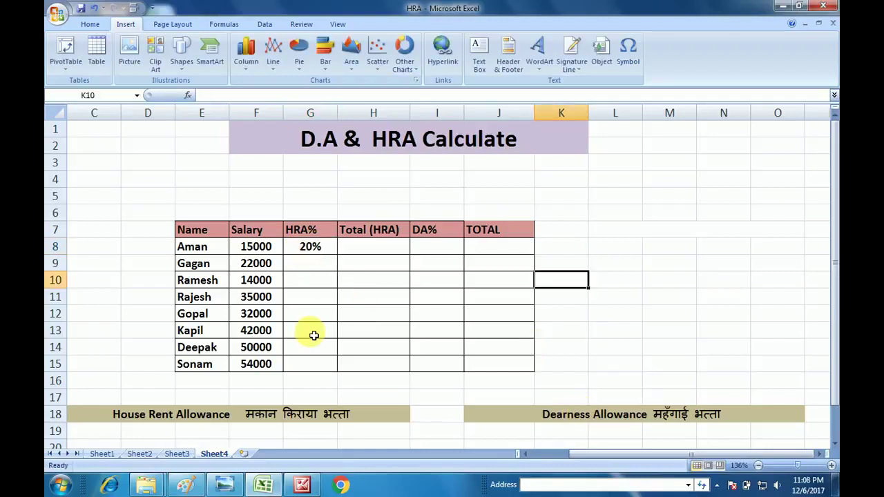
{"action": "left_click", "coordinate": [315, 248]}
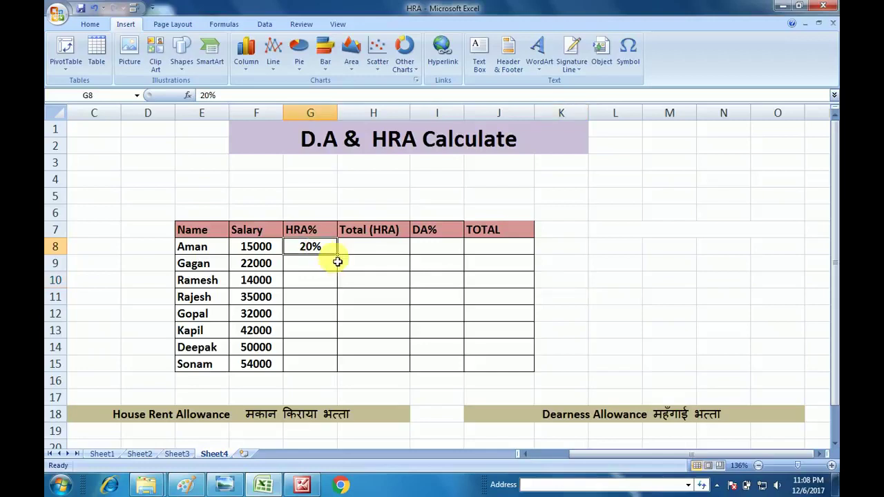
{"action": "mouse_move", "coordinate": [337, 254]}
{"action": "left_mouse_down"}
{"action": "mouse_move", "coordinate": [326, 363]}
{"action": "mouse_move", "coordinate": [318, 365]}
{"action": "left_mouse_up"}
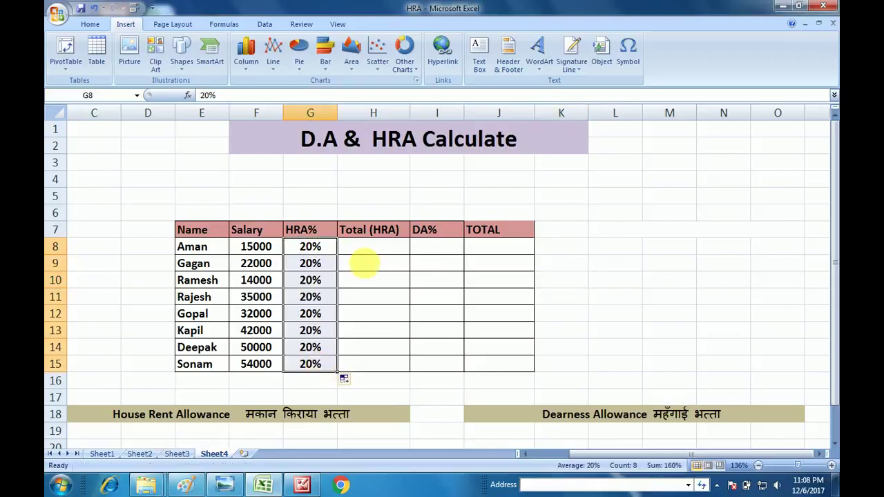
{"action": "left_click", "coordinate": [368, 252]}
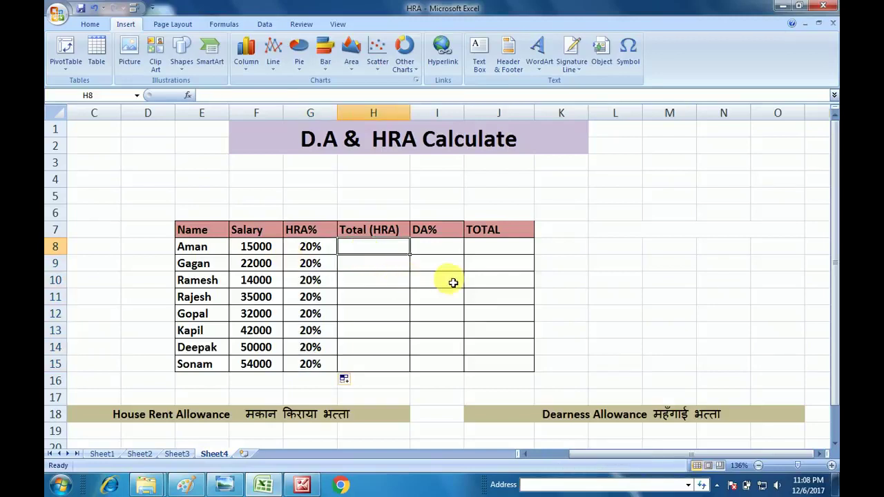
Enter =F8*G8 in Aman's Total (HRA) cell, giving 3000, and fill it down to H15.
{"action": "type", "text": "="}
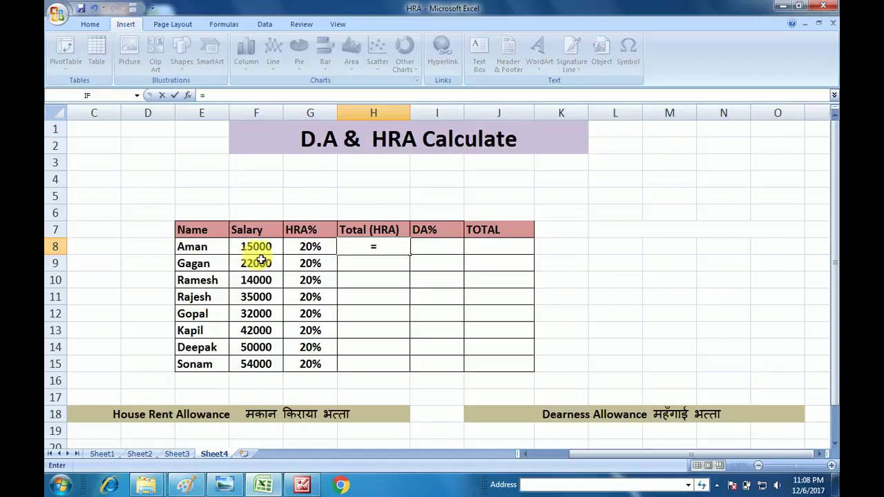
{"action": "left_click", "coordinate": [263, 255]}
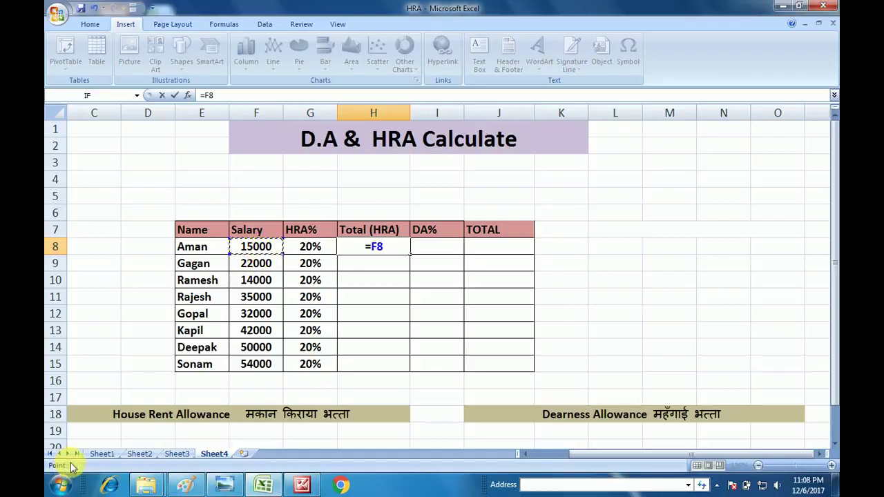
{"action": "type", "text": "*"}
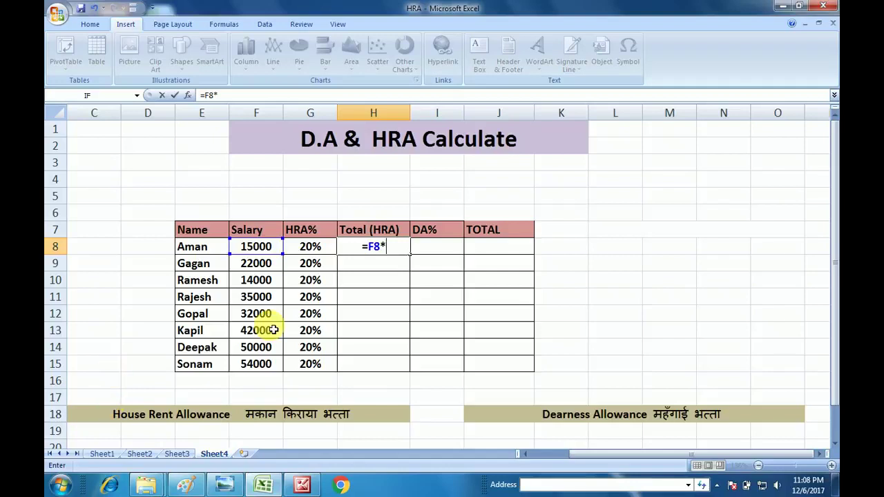
{"action": "left_click", "coordinate": [320, 256]}
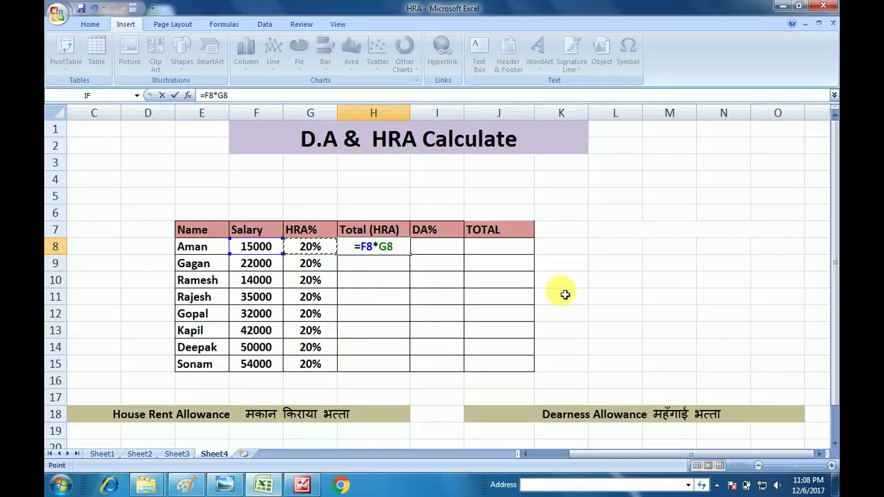
{"action": "key", "text": "Return"}
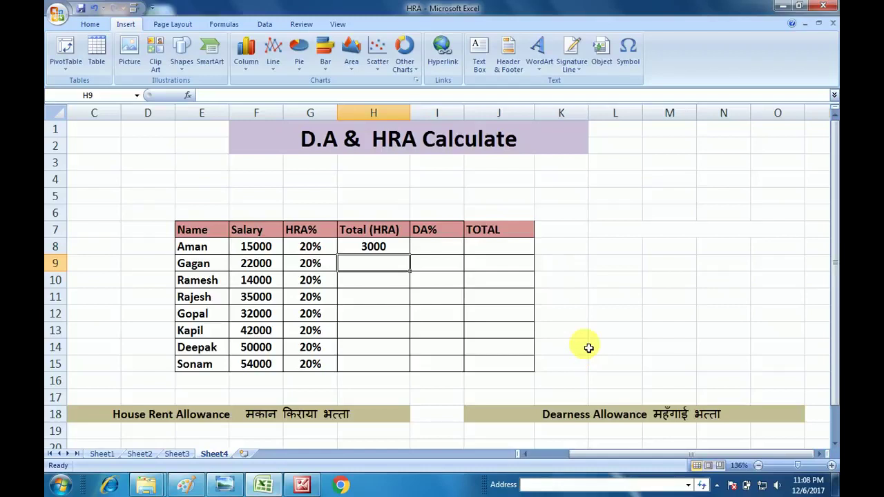
{"action": "left_click", "coordinate": [369, 245]}
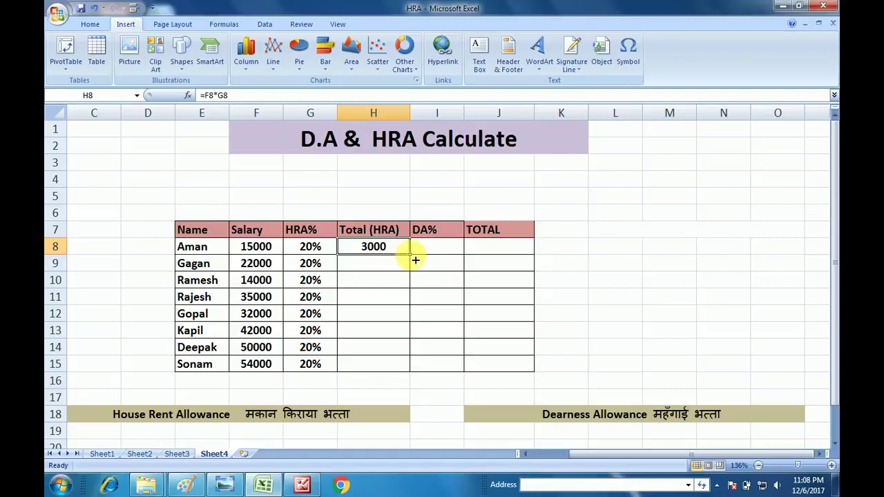
{"action": "left_click_drag", "start_coordinate": [410, 254], "coordinate": [401, 371]}
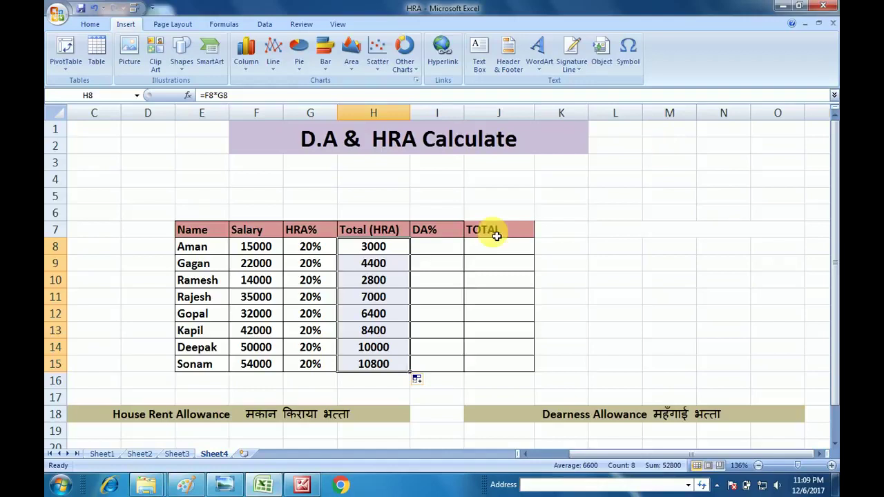
Enter 15% in Aman's DA% cell I8 and fill it down to Sonam in I15.
{"action": "left_click", "coordinate": [460, 253]}
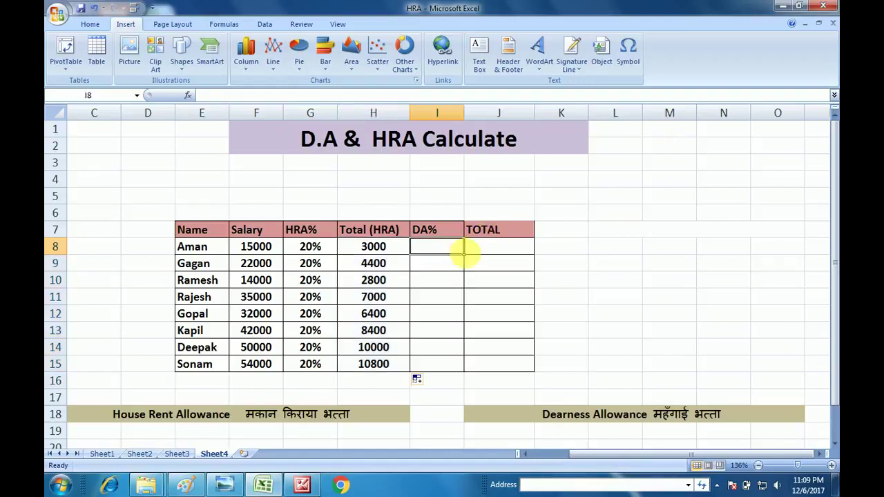
{"action": "type", "text": "1"}
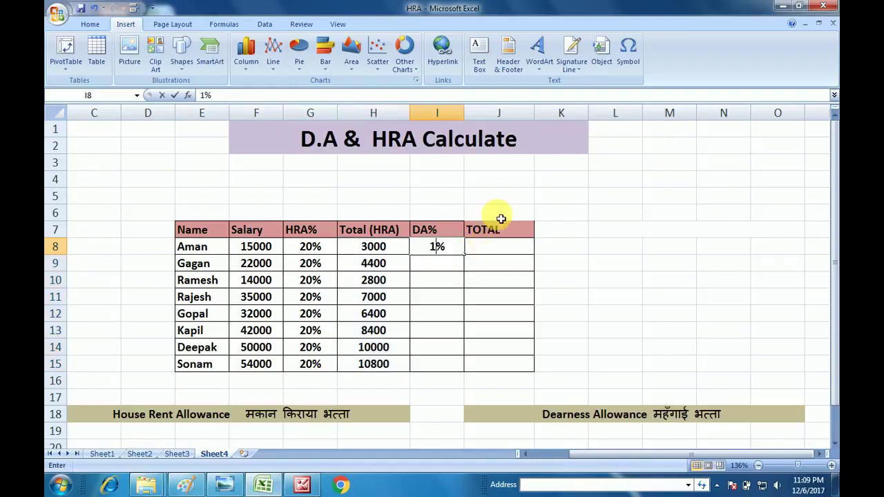
{"action": "type", "text": "5"}
{"action": "key", "text": "Return"}
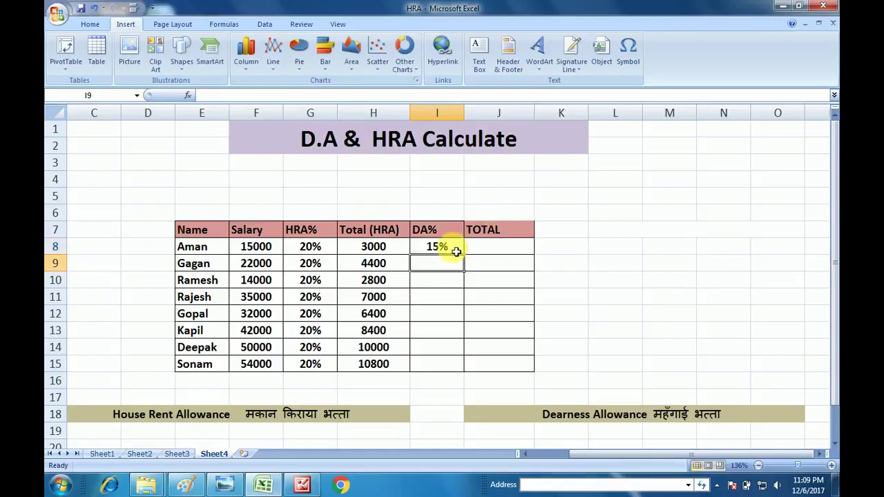
{"action": "left_click", "coordinate": [456, 251]}
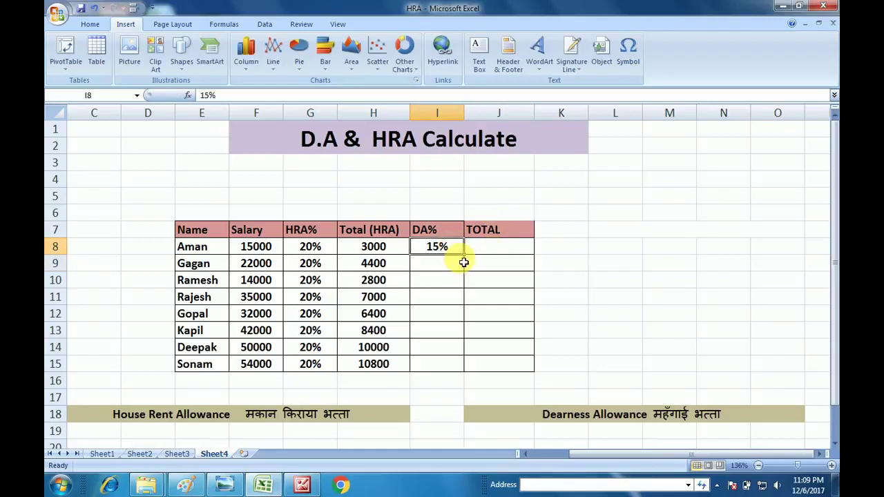
{"action": "left_click_drag", "start_coordinate": [468, 261], "coordinate": [463, 370]}
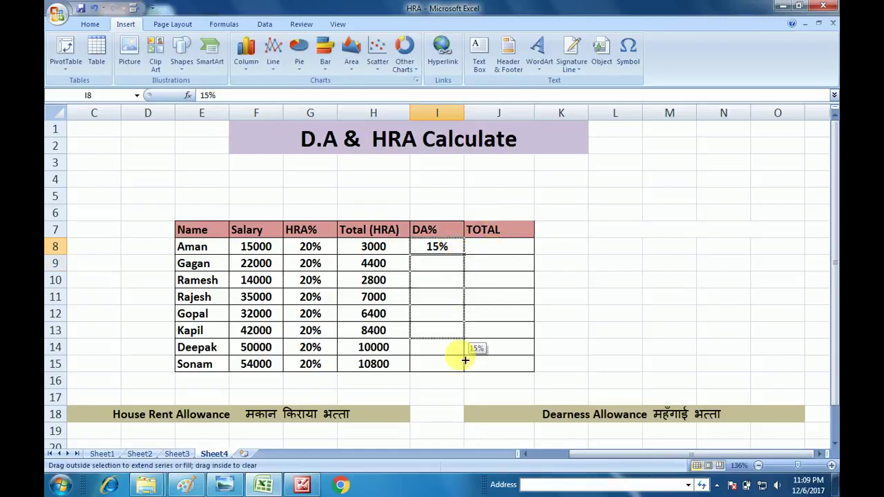
{"action": "left_click", "coordinate": [499, 253]}
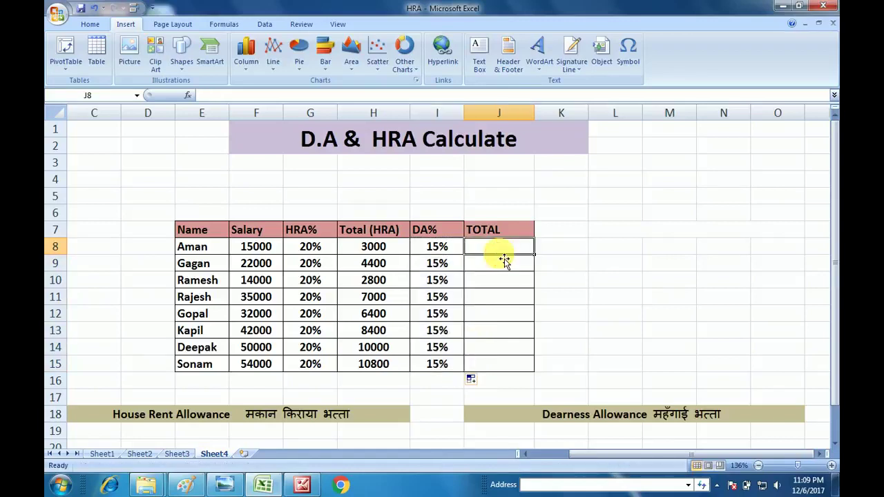
Enter =F8*I8 in Aman's TOTAL cell, giving 2250, and fill it down to J15.
{"action": "type", "text": "="}
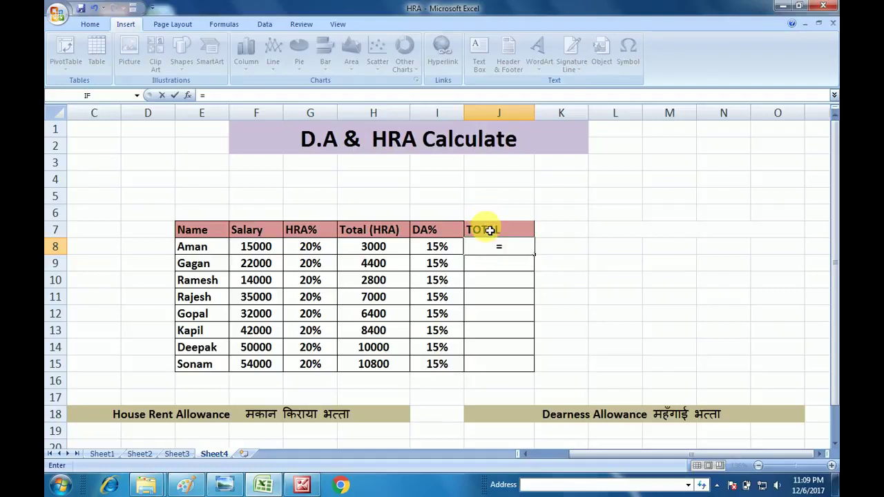
{"action": "left_click", "coordinate": [256, 248]}
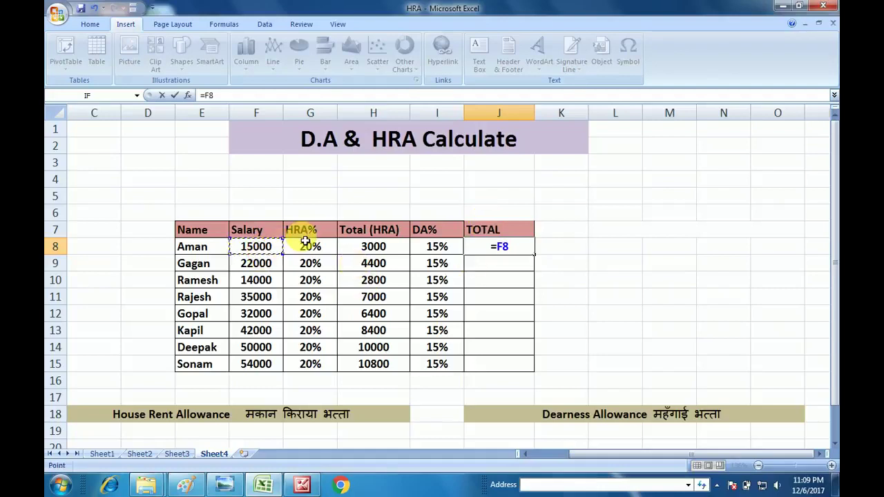
{"action": "type", "text": "*"}
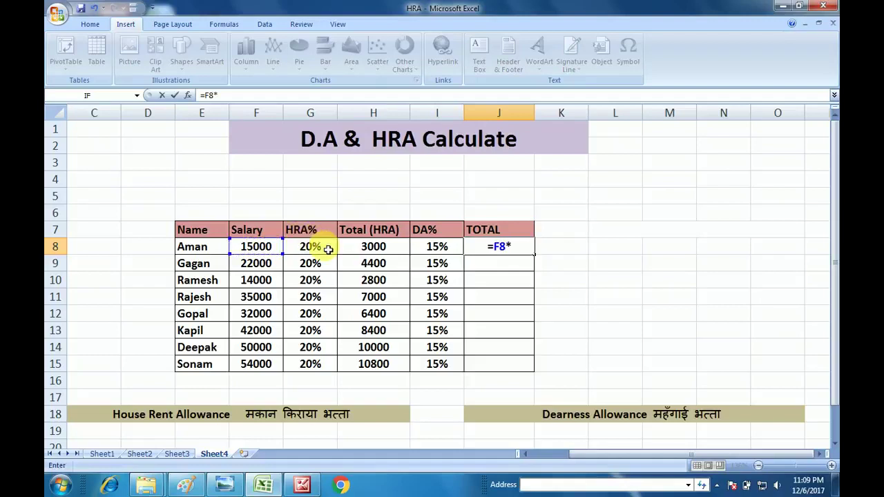
{"action": "left_click", "coordinate": [431, 251]}
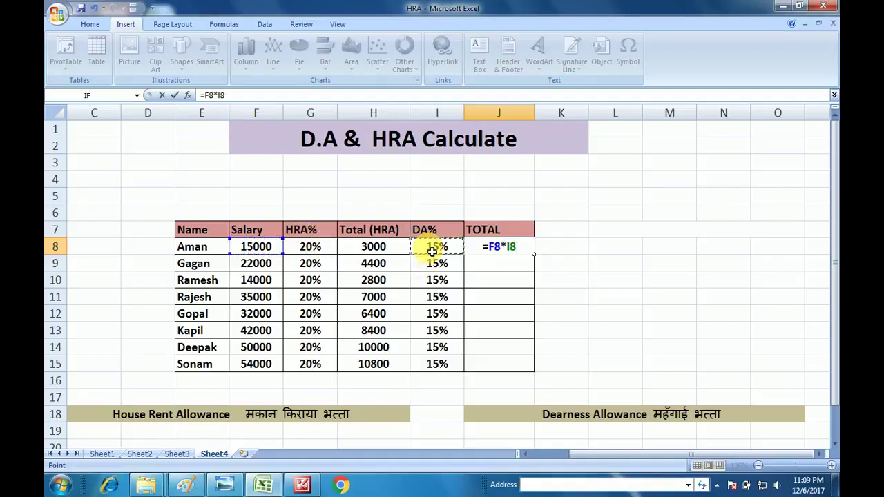
{"action": "key", "text": "Return"}
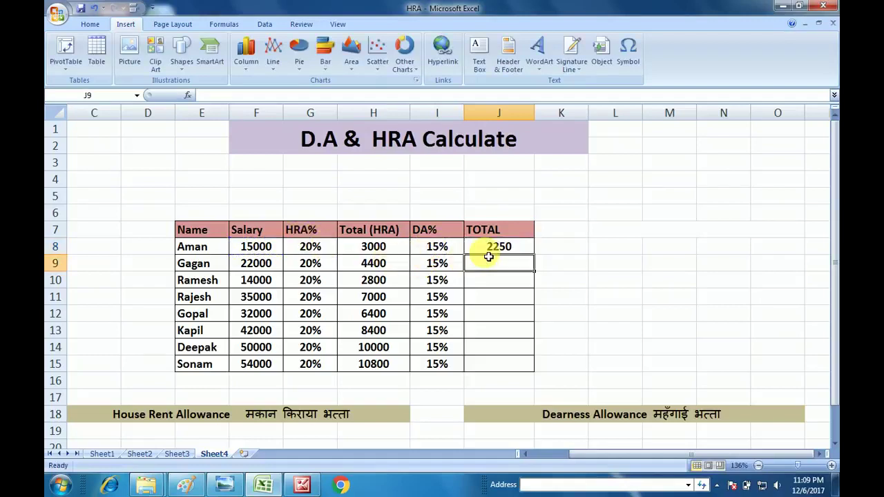
{"action": "left_click", "coordinate": [490, 247]}
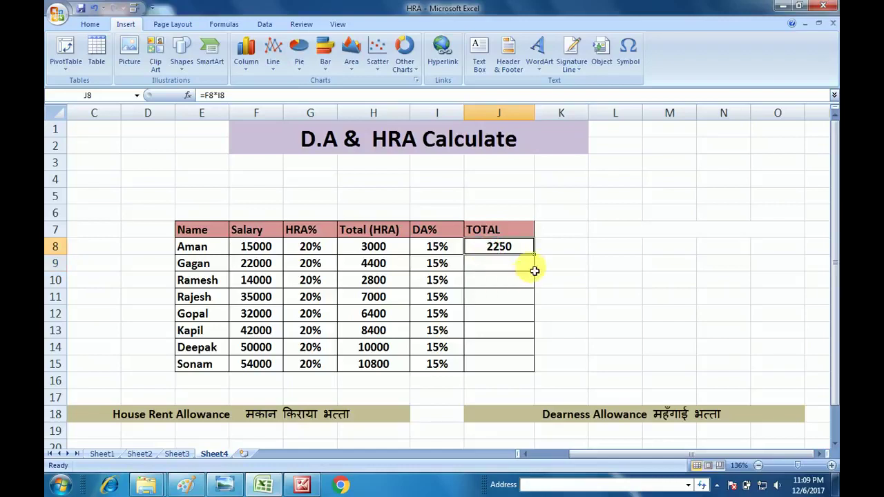
{"action": "mouse_move", "coordinate": [538, 257]}
{"action": "left_mouse_down"}
{"action": "mouse_move", "coordinate": [562, 339]}
{"action": "mouse_move", "coordinate": [571, 325]}
{"action": "left_mouse_up"}
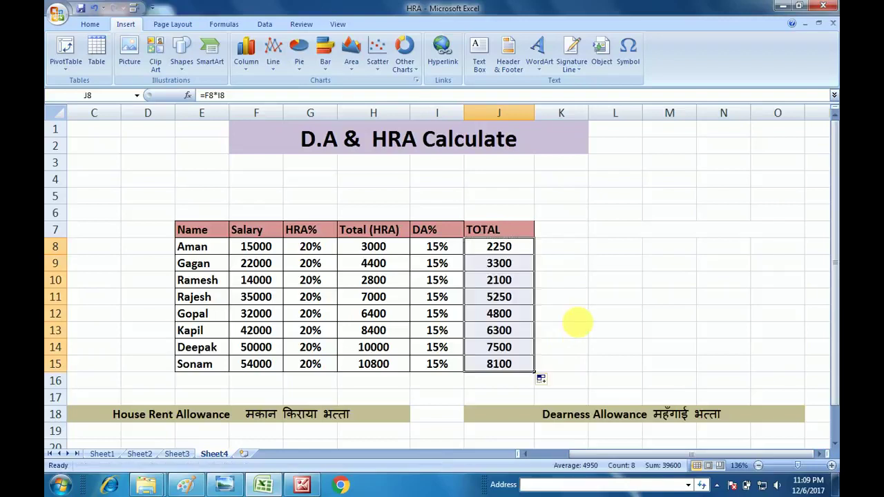
{"action": "left_click", "coordinate": [576, 318]}
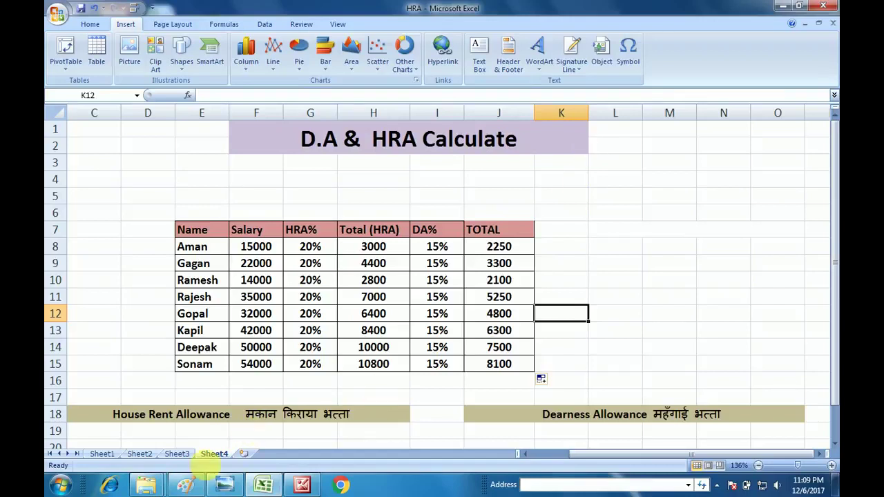
Switch to Sheet3 and select its empty HRA cells for the employees.
{"action": "left_click", "coordinate": [176, 455]}
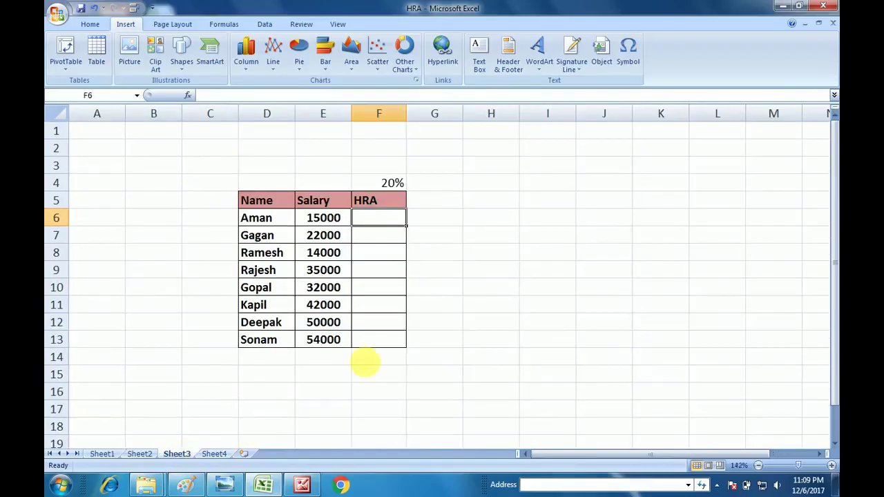
{"action": "left_click", "coordinate": [460, 254]}
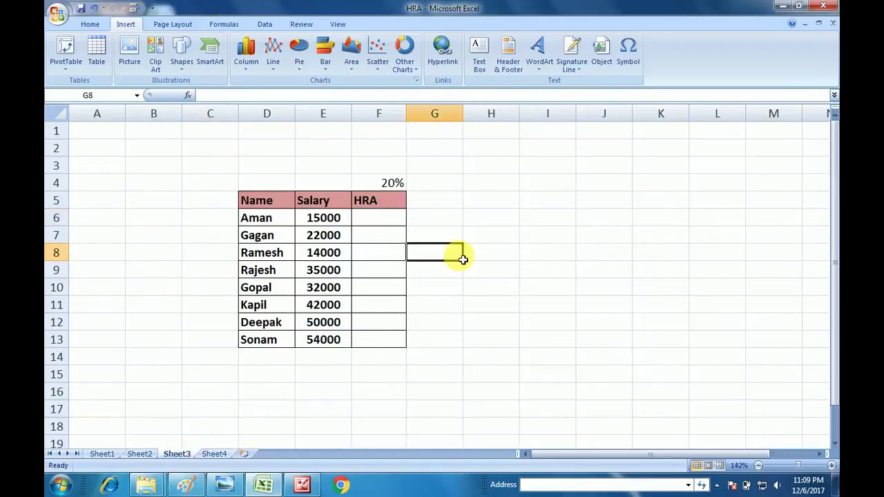
{"action": "left_click", "coordinate": [401, 218]}
{"action": "left_click_drag", "start_coordinate": [407, 256], "coordinate": [389, 357]}
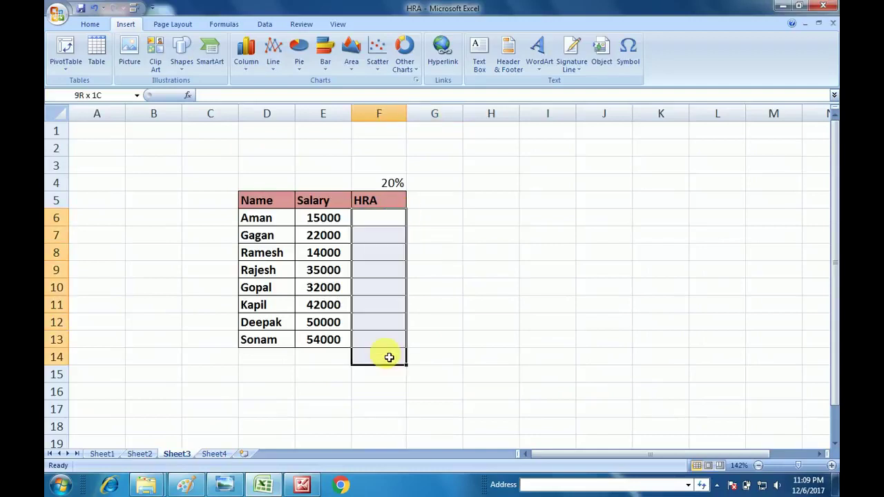
{"action": "left_click", "coordinate": [533, 264]}
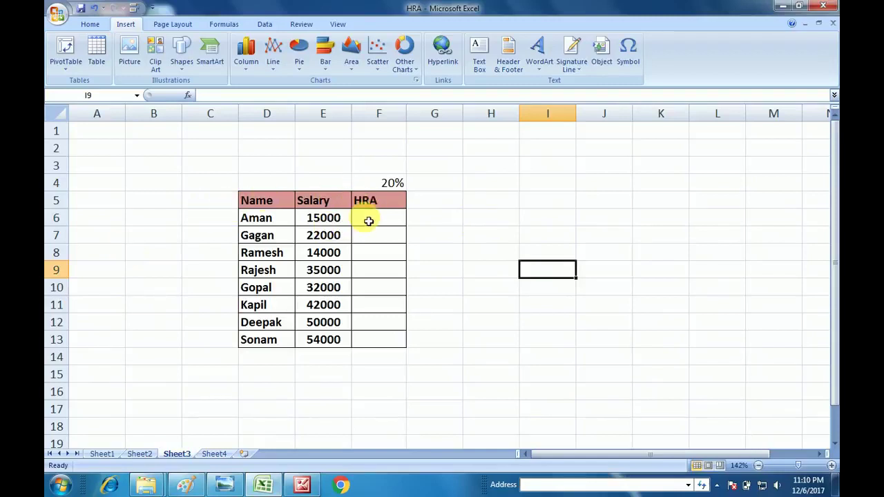
{"action": "left_click", "coordinate": [366, 221]}
{"action": "left_click_drag", "start_coordinate": [372, 239], "coordinate": [380, 334]}
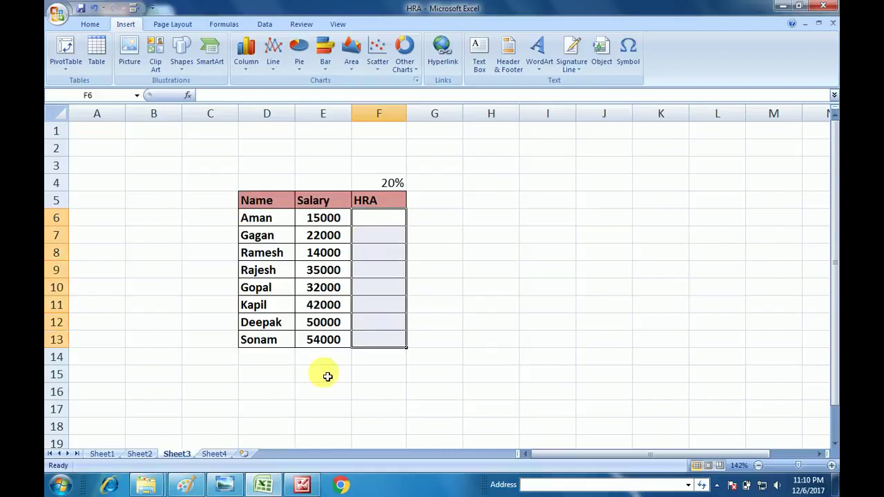
Compare with Sheet4's HRA% column, then back on Sheet3 select rate cell F4 and Aman's HRA cell F6.
{"action": "left_click", "coordinate": [214, 454]}
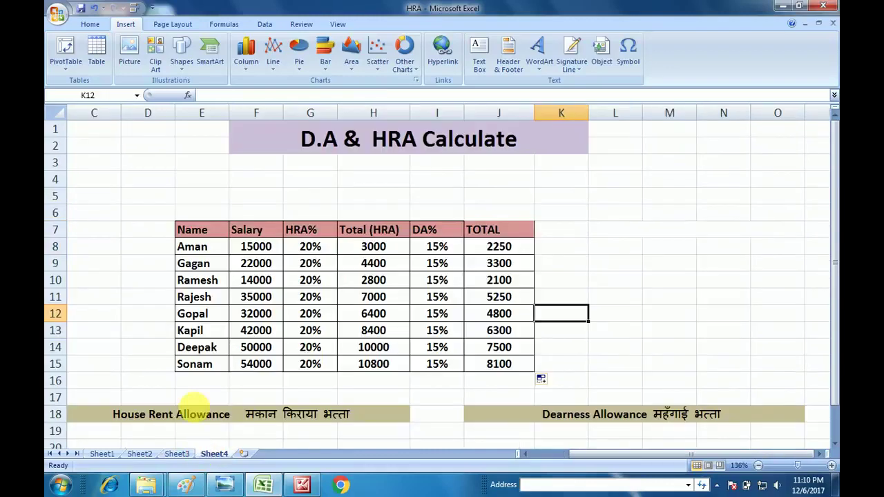
{"action": "left_click_drag", "start_coordinate": [310, 248], "coordinate": [312, 349]}
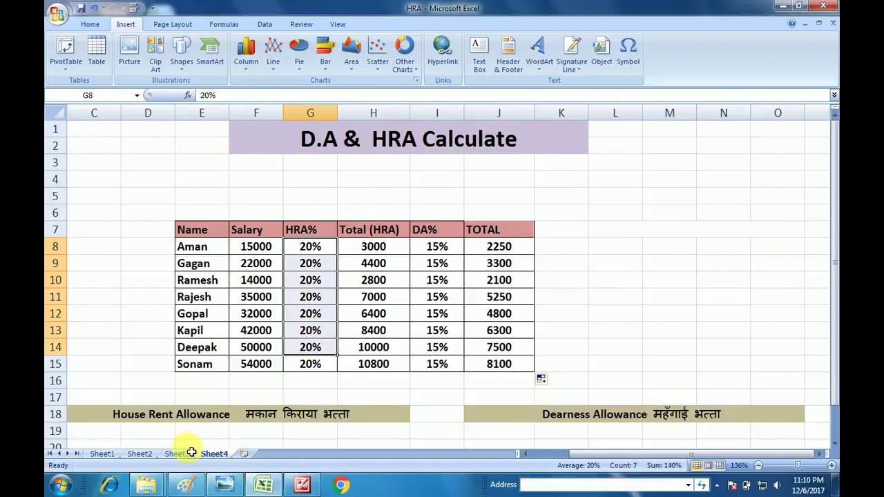
{"action": "left_click", "coordinate": [191, 452]}
{"action": "left_click_drag", "start_coordinate": [369, 218], "coordinate": [377, 339]}
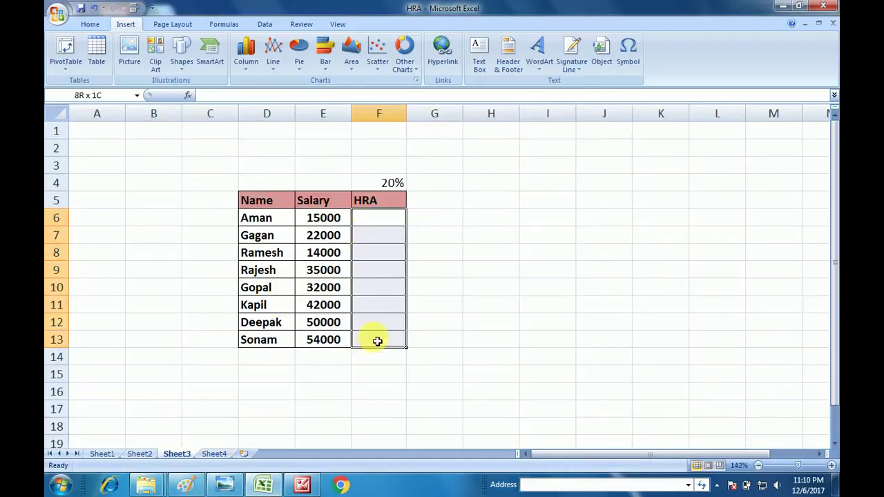
{"action": "left_click", "coordinate": [393, 183]}
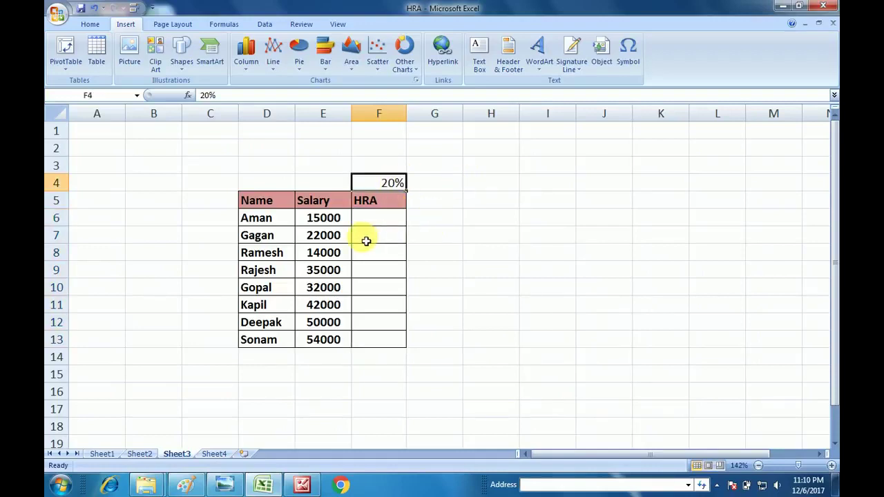
{"action": "left_click", "coordinate": [377, 225]}
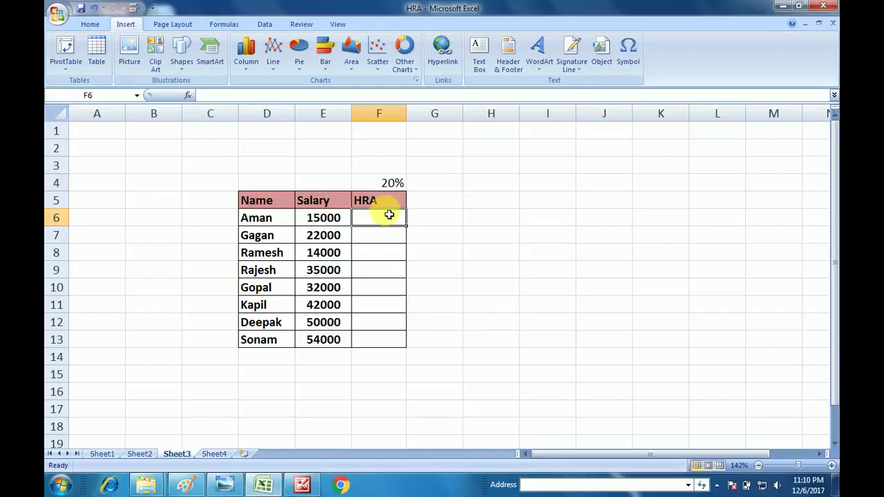
Enter =E6*F4 in F6, giving 3000, and copy it to Gagan's row, which shows #VALUE!
{"action": "type", "text": "="}
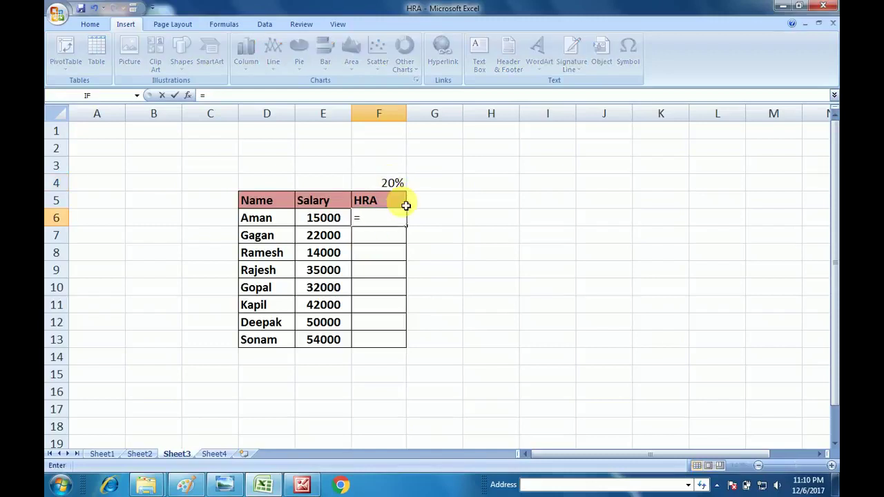
{"action": "left_click", "coordinate": [324, 218]}
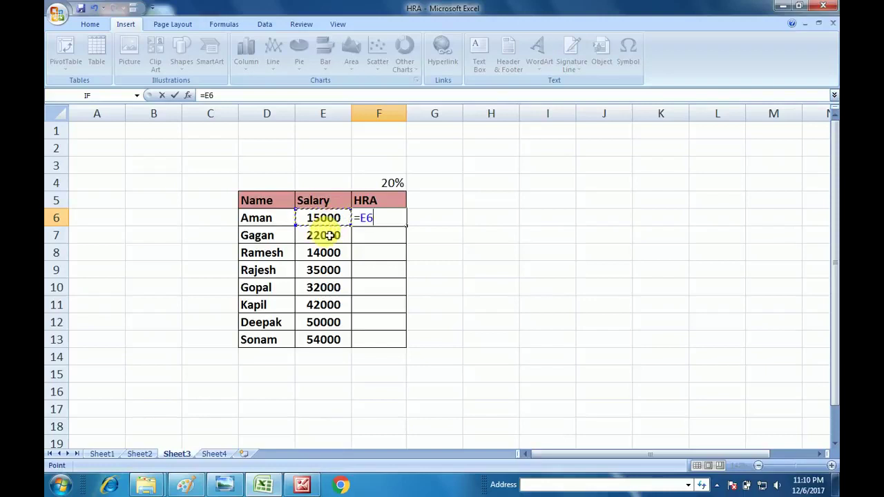
{"action": "type", "text": "*"}
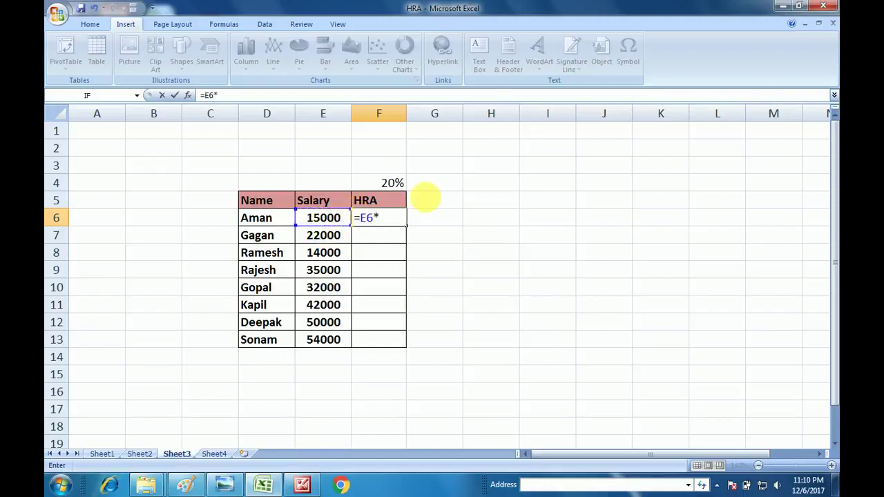
{"action": "left_click", "coordinate": [403, 185]}
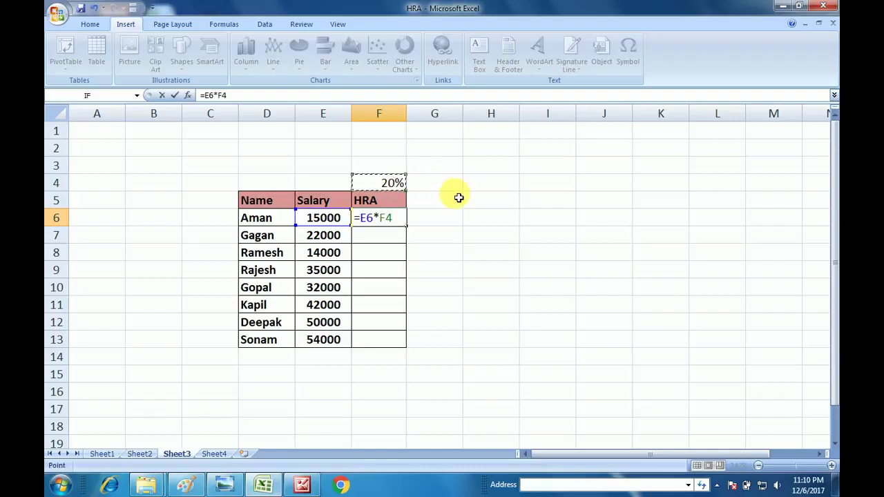
{"action": "key", "text": "Return"}
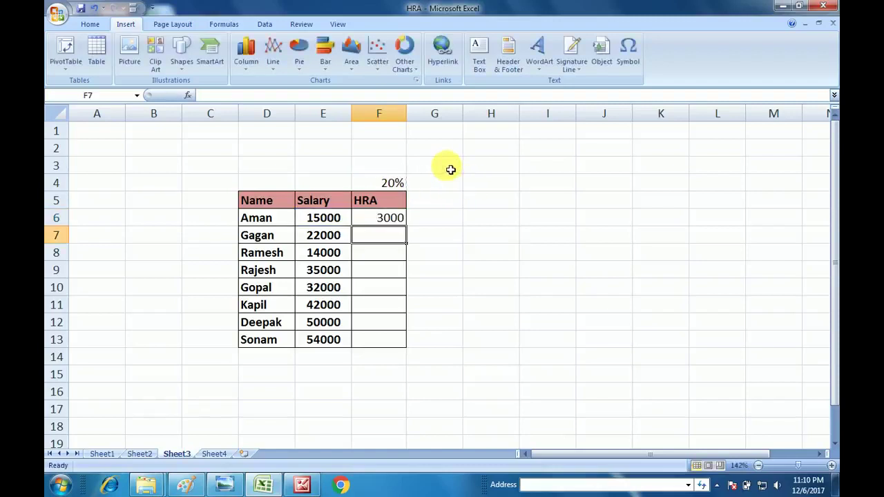
{"action": "left_click", "coordinate": [400, 219]}
{"action": "left_click_drag", "start_coordinate": [406, 226], "coordinate": [407, 243]}
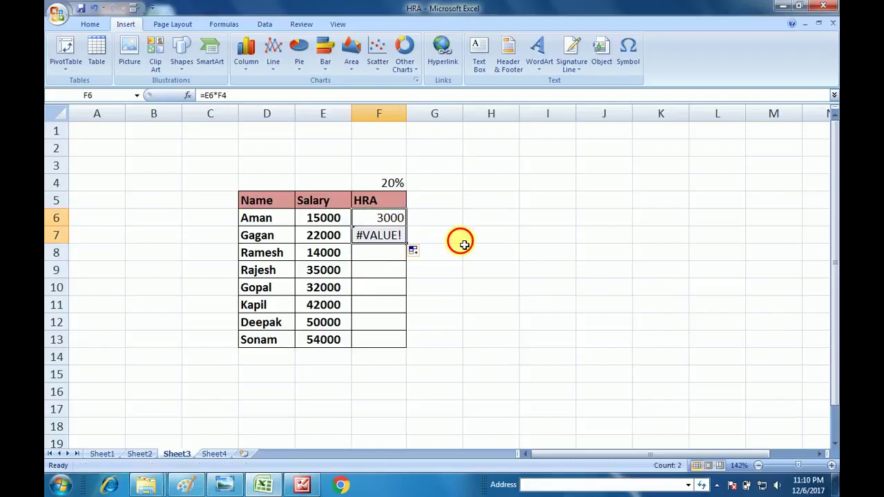
{"action": "left_click", "coordinate": [450, 240]}
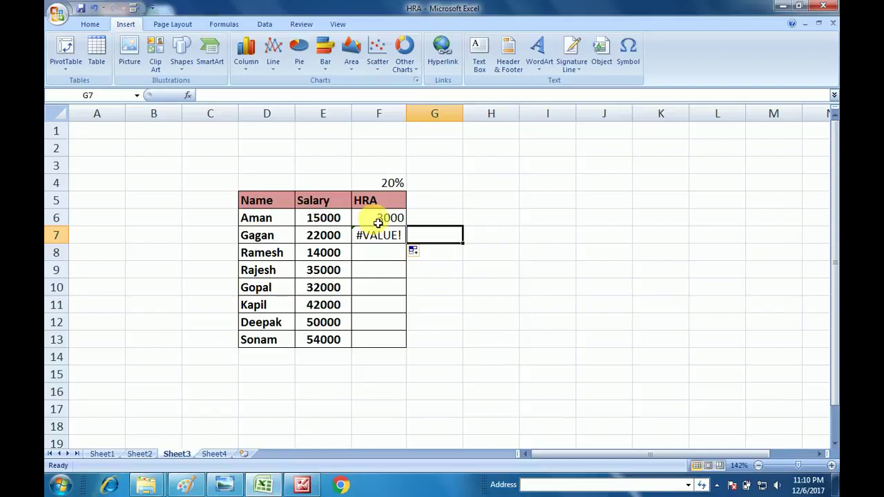
Edit Aman's HRA formula in F6 to read =E6*$F$4.
{"action": "left_click", "coordinate": [373, 218]}
{"action": "double_click", "coordinate": [373, 218]}
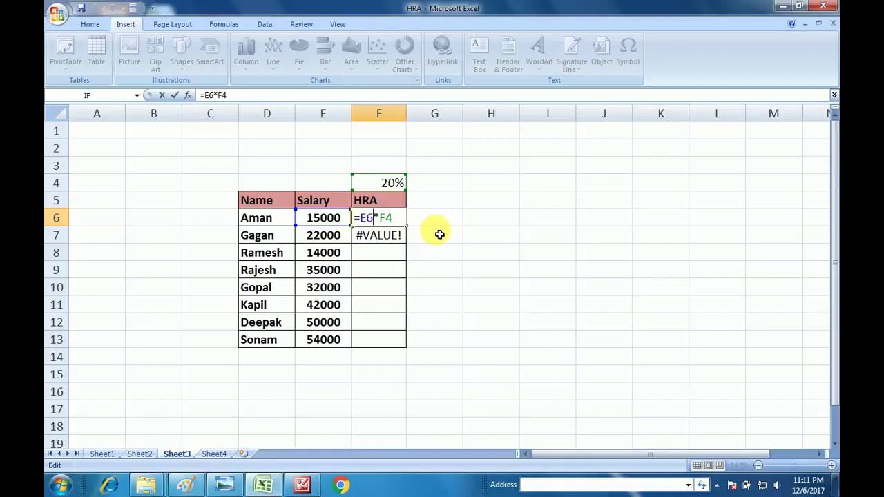
{"action": "left_click", "coordinate": [374, 218]}
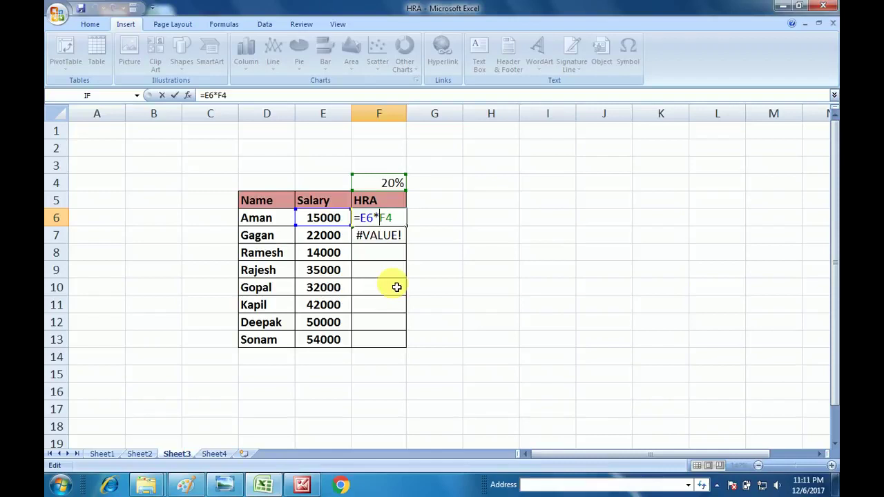
{"action": "type", "text": "$"}
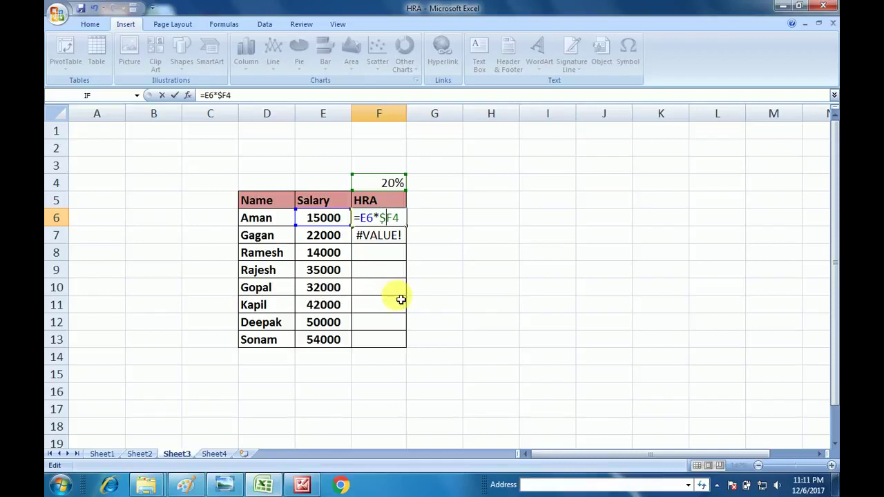
{"action": "left_click", "coordinate": [400, 222]}
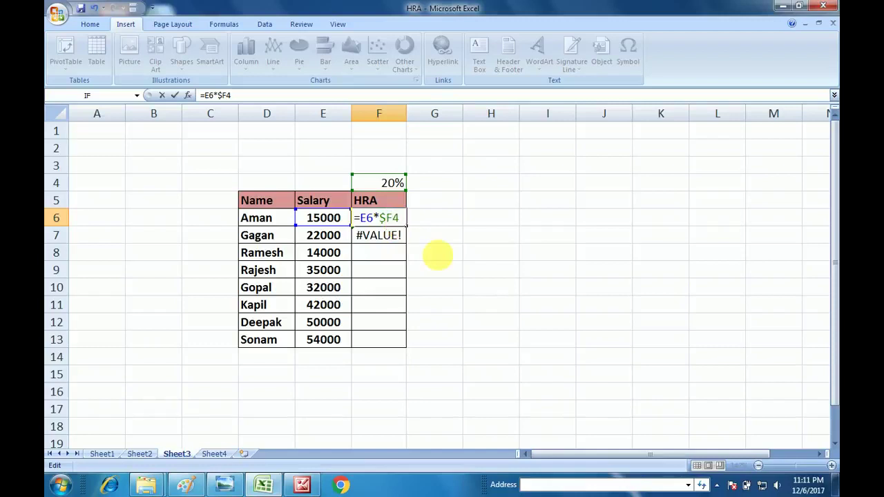
{"action": "type", "text": "$"}
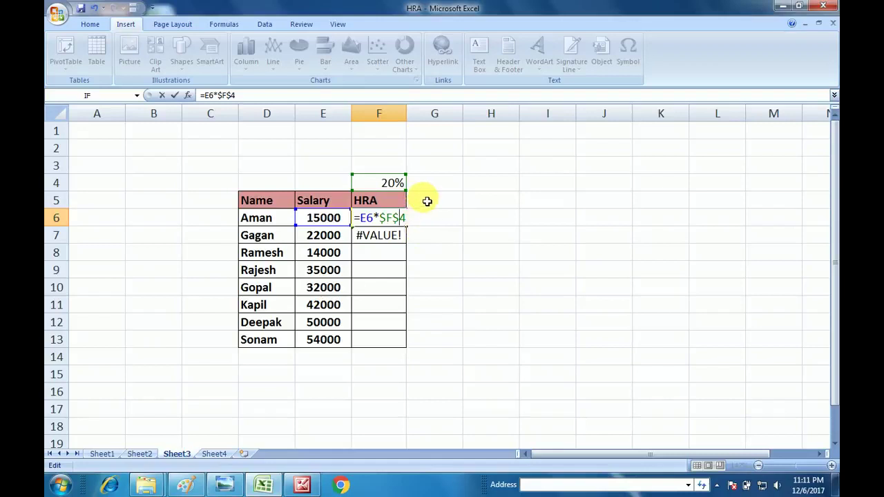
{"action": "key", "text": "Return"}
{"action": "left_click", "coordinate": [440, 238]}
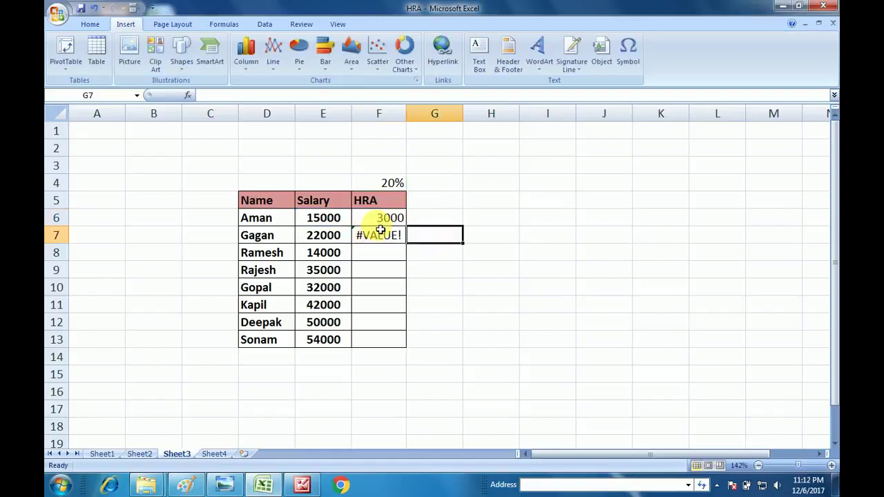
Fill the corrected F6 formula down to F13, giving HRA values from 3000 to 10800.
{"action": "left_click", "coordinate": [380, 220]}
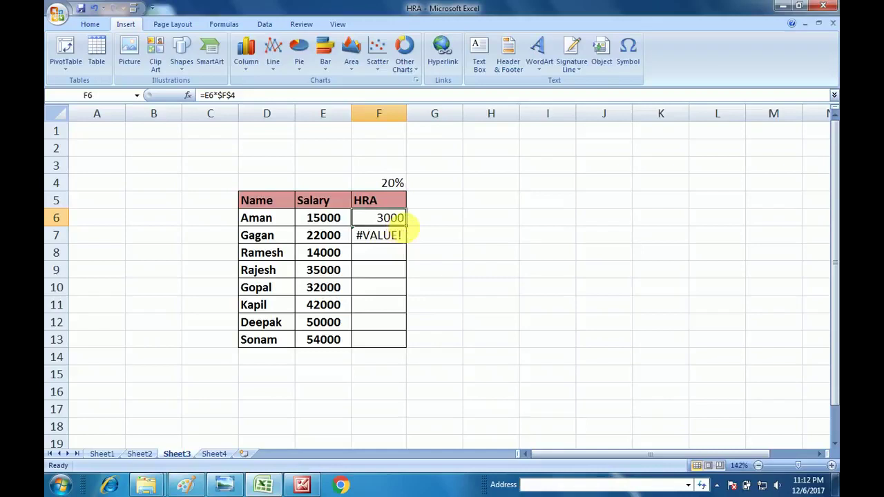
{"action": "left_click_drag", "start_coordinate": [406, 226], "coordinate": [408, 346]}
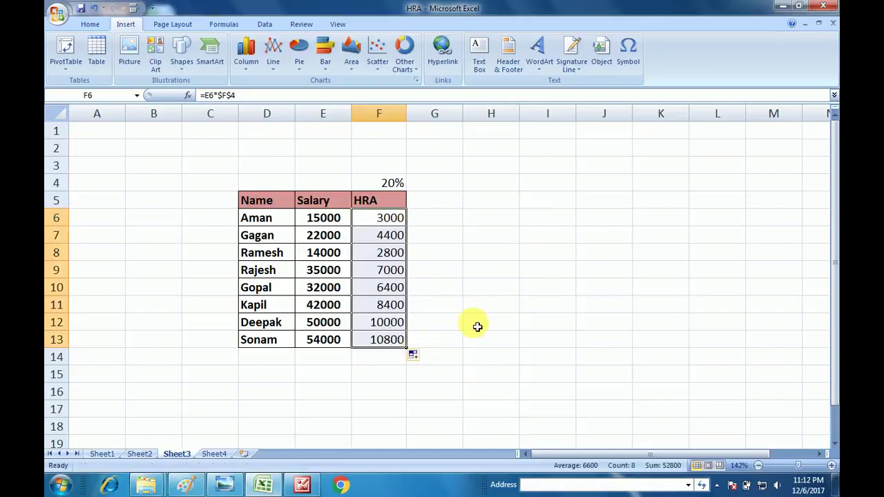
{"action": "left_click", "coordinate": [471, 322]}
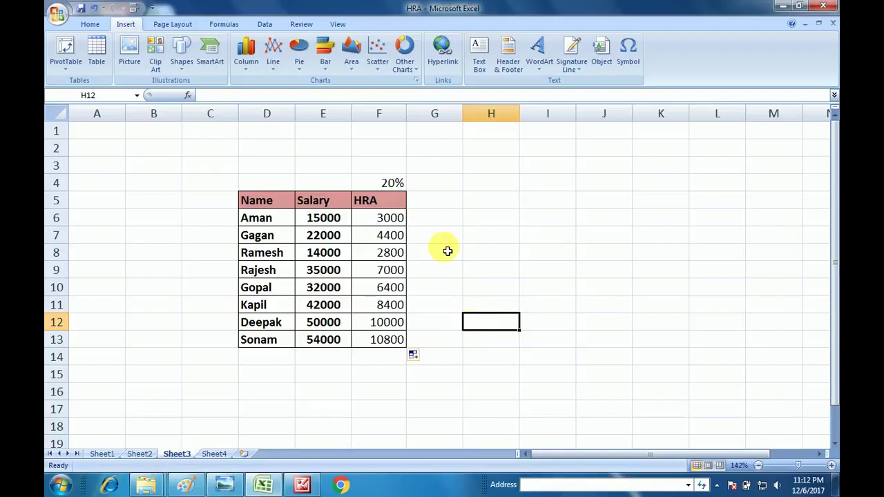